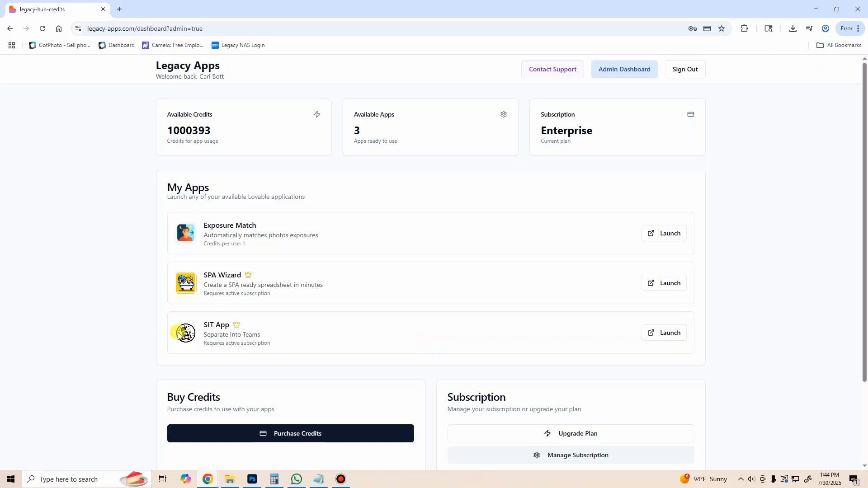
Step: Launch the SIT App from the My Apps list and open its file picker for the team images
{"action": "left_click", "coordinate": [662, 334]}
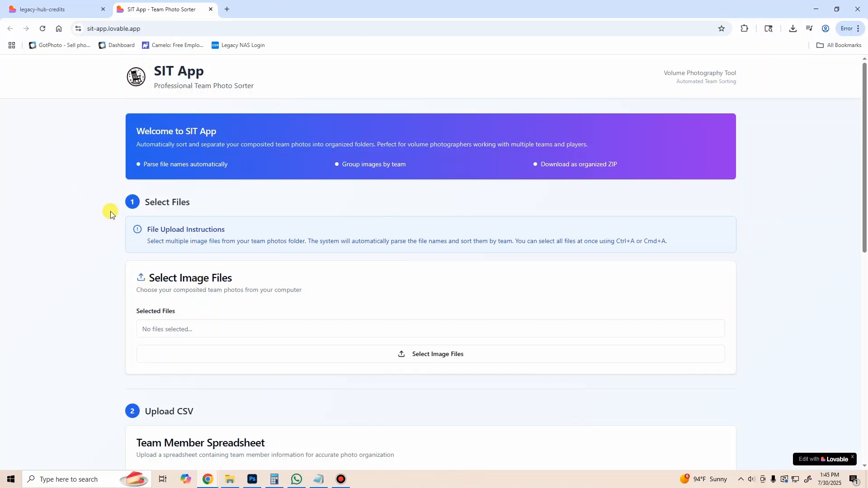
{"action": "scroll", "coordinate": [110, 210], "scroll_direction": "down", "scroll_amount": 1}
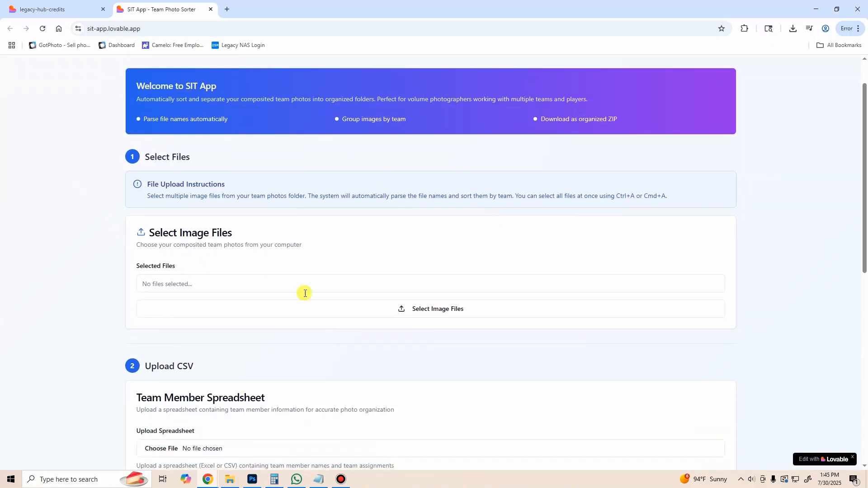
{"action": "left_click", "coordinate": [348, 310]}
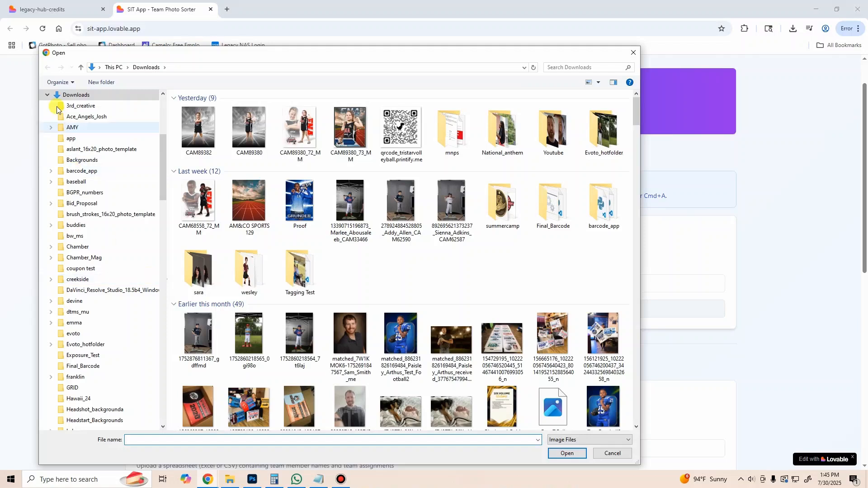
Step: Select all images in the rim folder inside 25_school on the One Touch (D:) drive and load them
{"action": "left_click", "coordinate": [47, 95]}
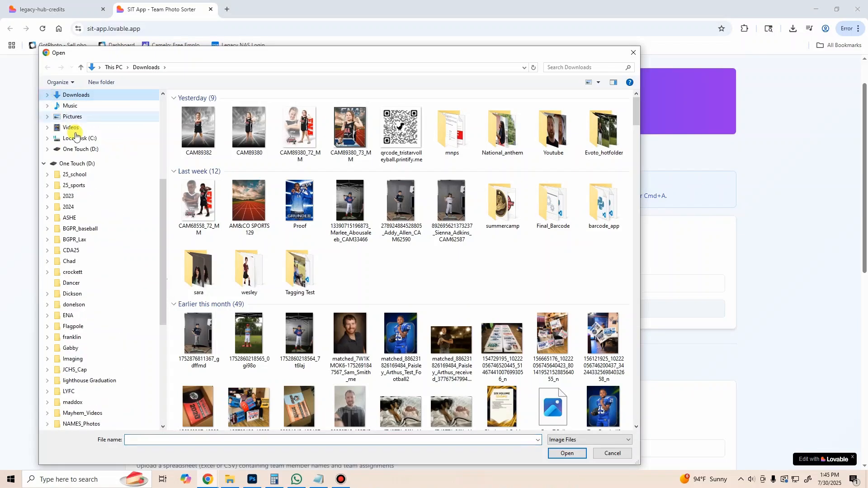
{"action": "left_click", "coordinate": [99, 175]}
{"action": "double_click", "coordinate": [212, 109]}
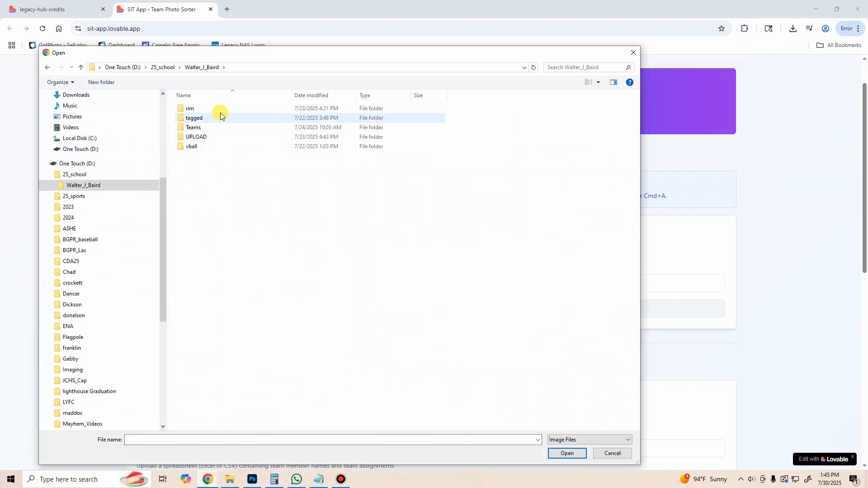
{"action": "double_click", "coordinate": [212, 109]}
{"action": "left_click", "coordinate": [350, 120]}
{"action": "scroll", "coordinate": [363, 204], "scroll_direction": "down", "scroll_amount": 5}
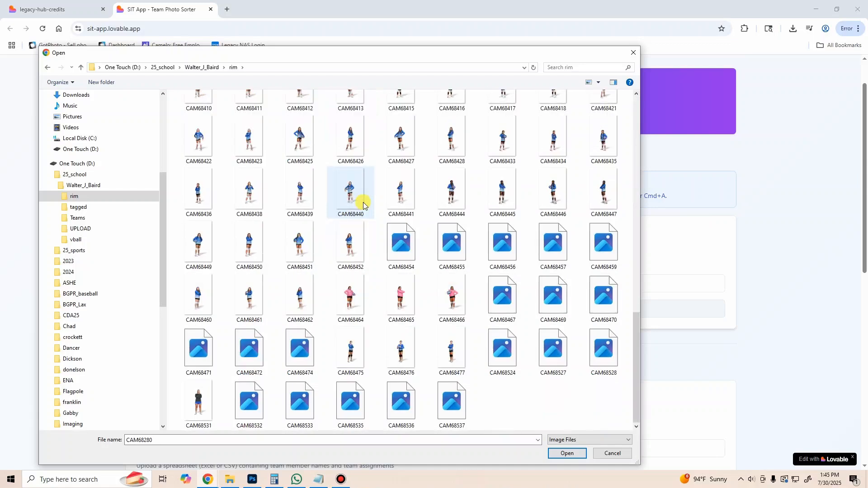
{"action": "key", "text": "ctrl+a"}
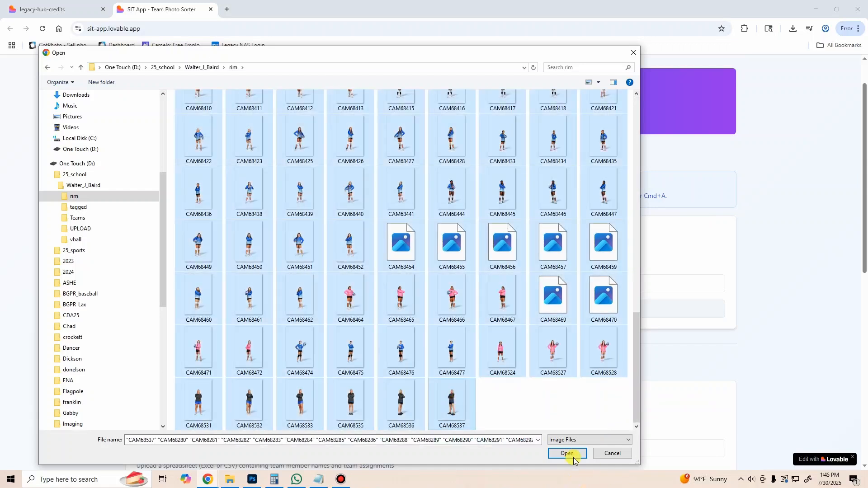
{"action": "left_click", "coordinate": [573, 455]}
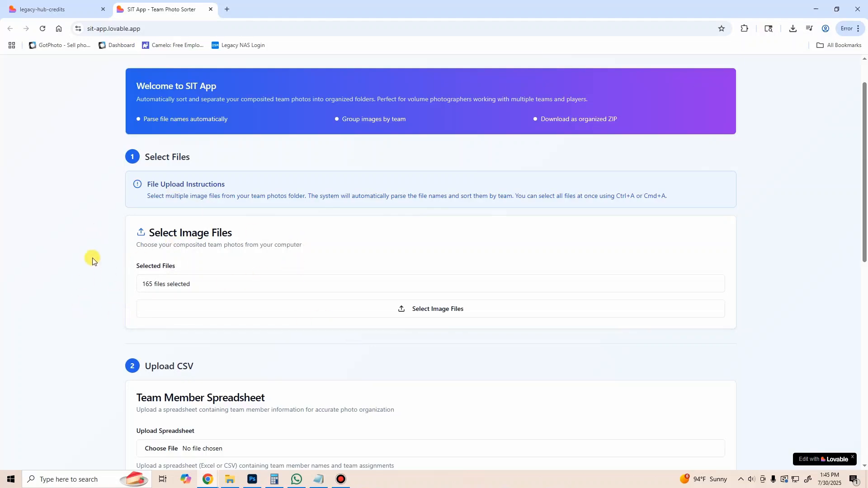
{"action": "scroll", "coordinate": [91, 267], "scroll_direction": "down", "scroll_amount": 3}
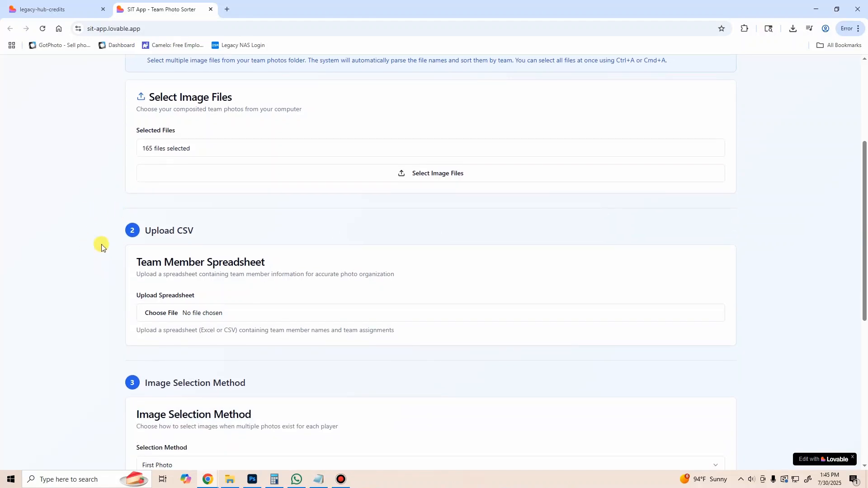
{"action": "scroll", "coordinate": [108, 219], "scroll_direction": "down", "scroll_amount": 1}
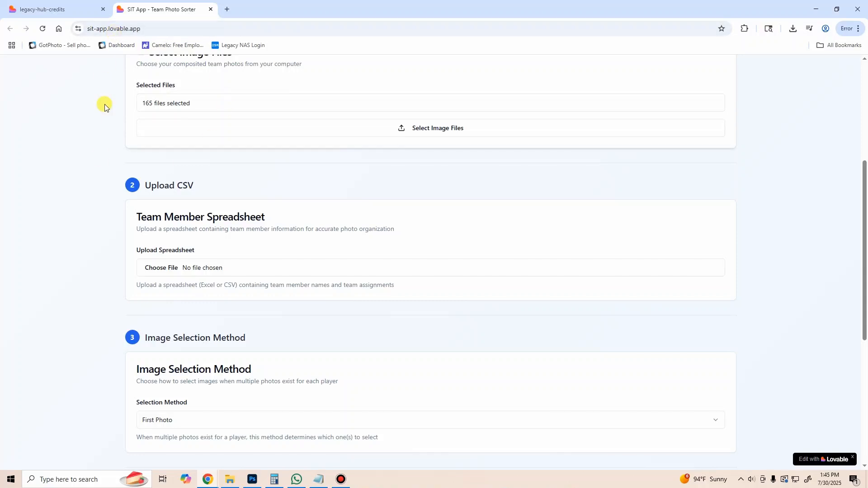
{"action": "scroll", "coordinate": [177, 201], "scroll_direction": "down", "scroll_amount": 1}
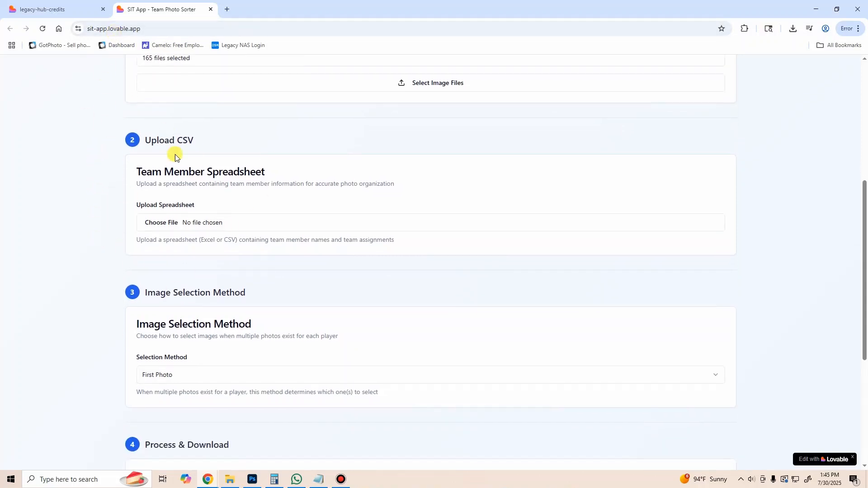
{"action": "left_click", "coordinate": [221, 224]}
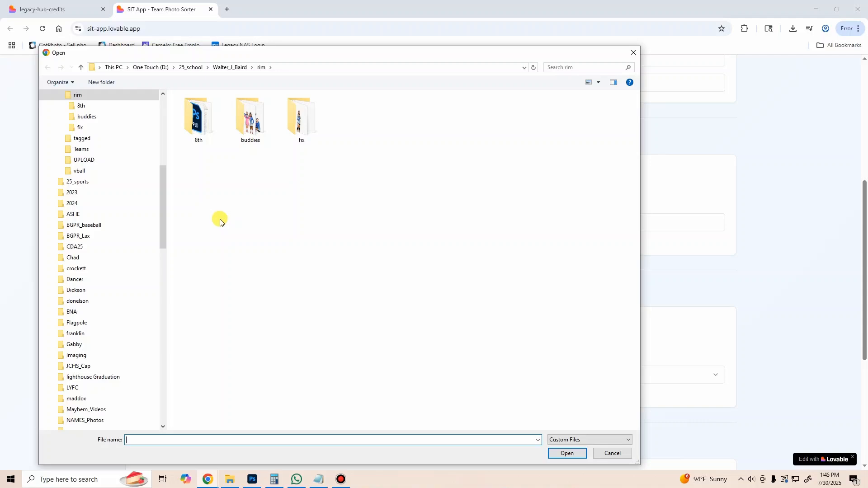
{"action": "left_click", "coordinate": [164, 99]}
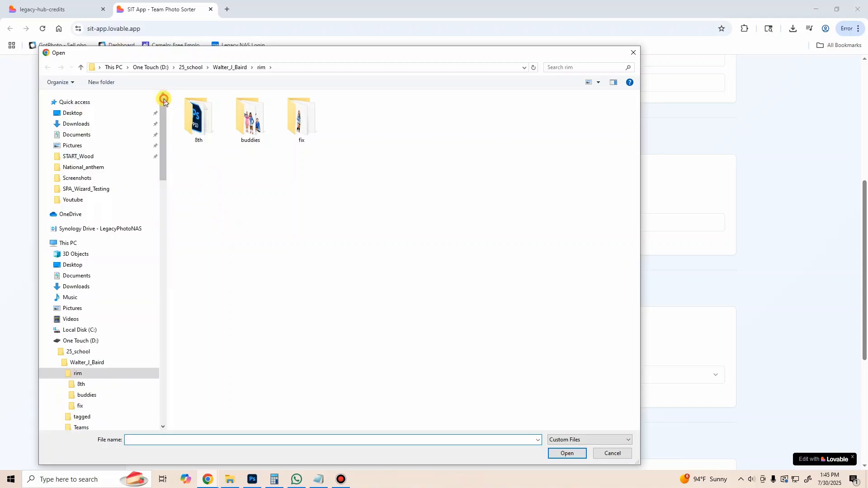
{"action": "left_click", "coordinate": [125, 120]}
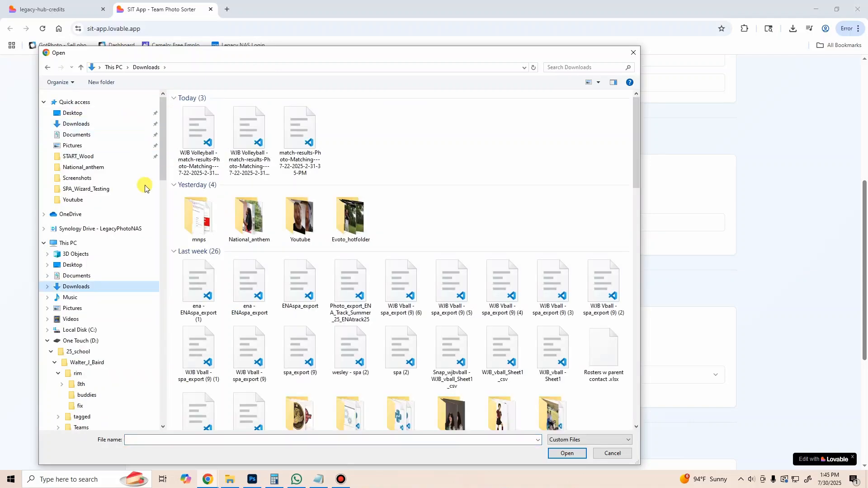
{"action": "double_click", "coordinate": [186, 131]}
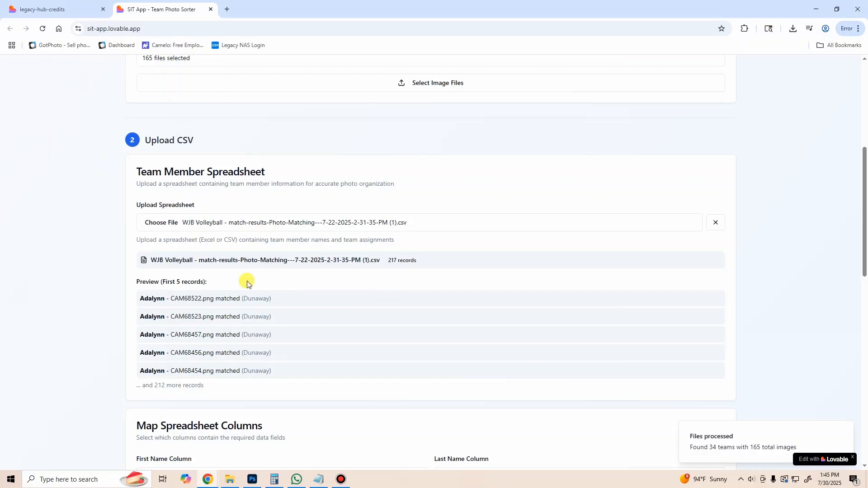
Step: Review the spreadsheet's record preview and map the First Name Column to Column 3: Firstname
{"action": "scroll", "coordinate": [107, 242], "scroll_direction": "down", "scroll_amount": 2}
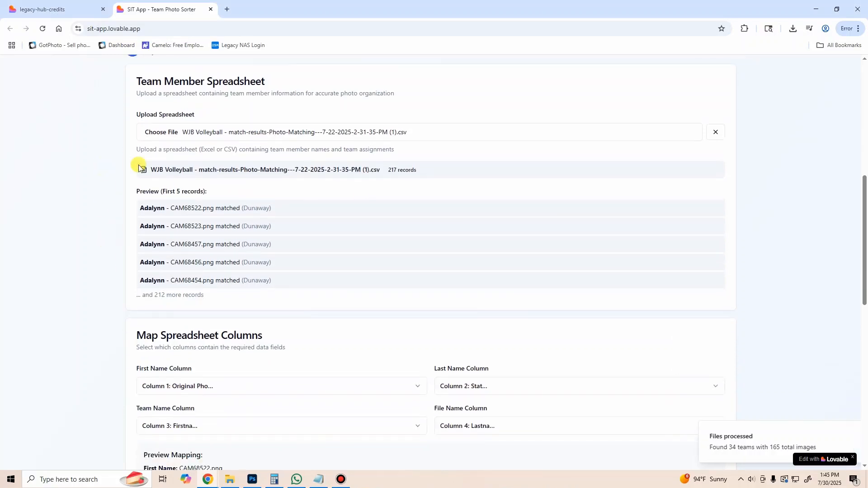
{"action": "scroll", "coordinate": [118, 162], "scroll_direction": "down", "scroll_amount": 1}
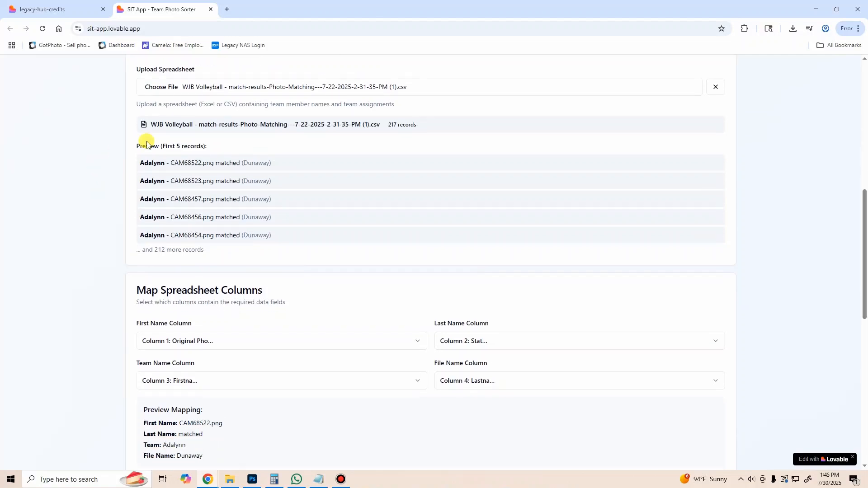
{"action": "left_click_drag", "start_coordinate": [137, 147], "coordinate": [175, 146]}
{"action": "left_click", "coordinate": [97, 182]}
{"action": "scroll", "coordinate": [52, 234], "scroll_direction": "down", "scroll_amount": 1}
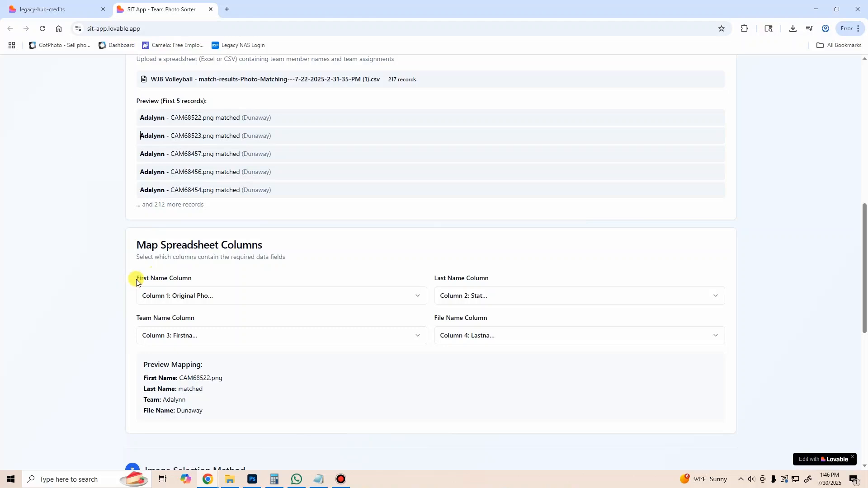
{"action": "left_click_drag", "start_coordinate": [136, 281], "coordinate": [171, 278]}
{"action": "left_click", "coordinate": [202, 297]}
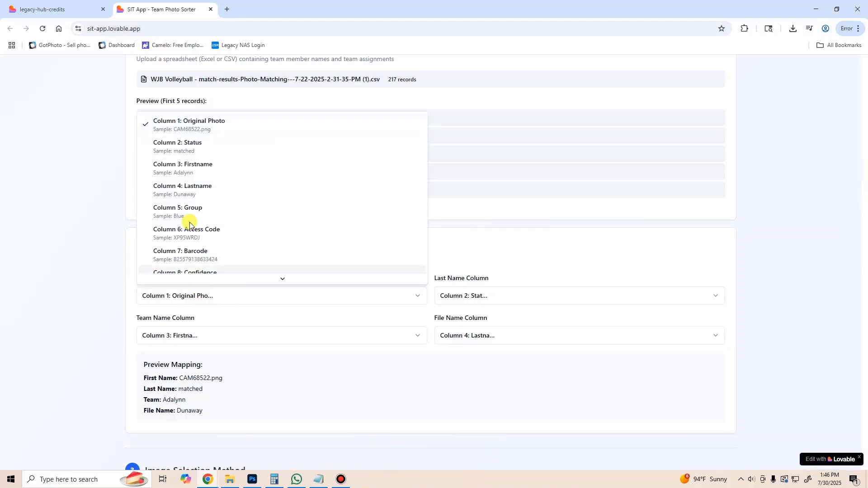
{"action": "left_click", "coordinate": [202, 171]}
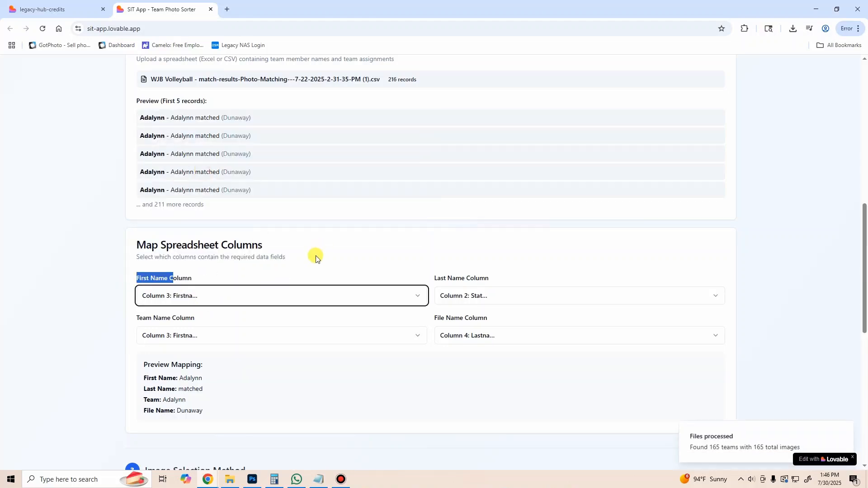
Step: Map the Last Name Column to Column 4: Lastname
{"action": "left_click", "coordinate": [479, 255]}
{"action": "left_click", "coordinate": [498, 299]}
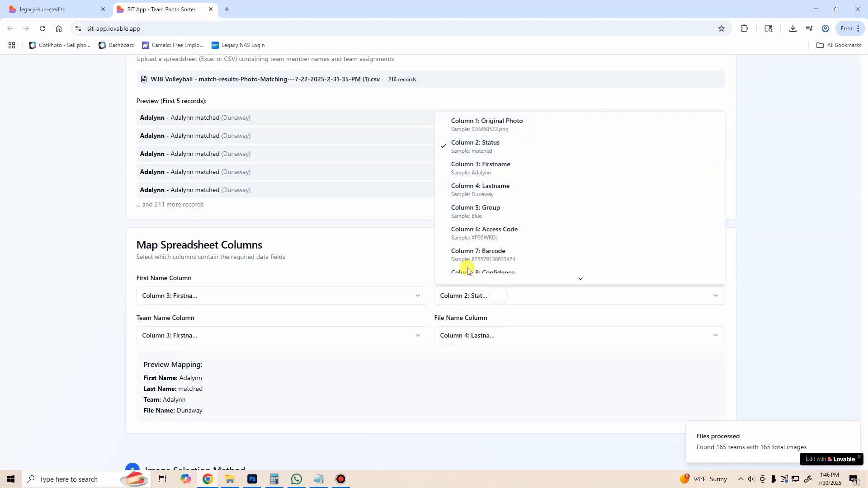
{"action": "left_click", "coordinate": [494, 188]}
{"action": "left_click", "coordinate": [330, 274]}
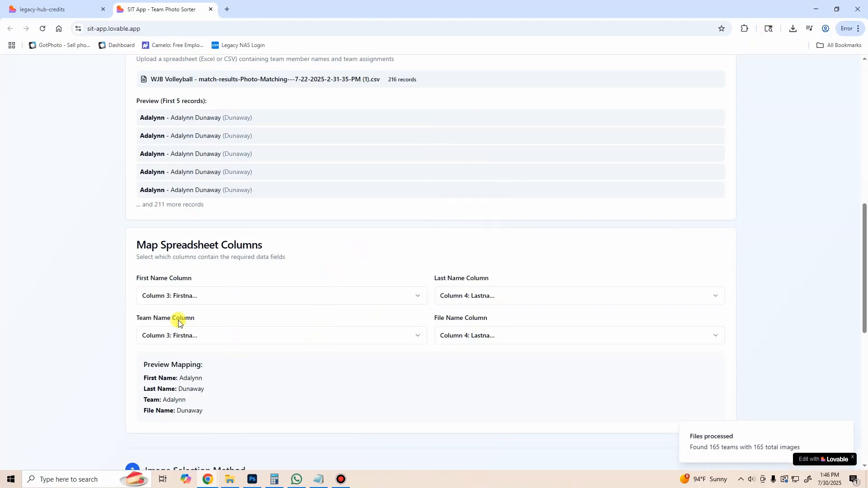
Step: Map the Team Name Column to Column 5: Group and the File Name Column to Column 1: Original Photo
{"action": "left_click_drag", "start_coordinate": [146, 321], "coordinate": [175, 327]}
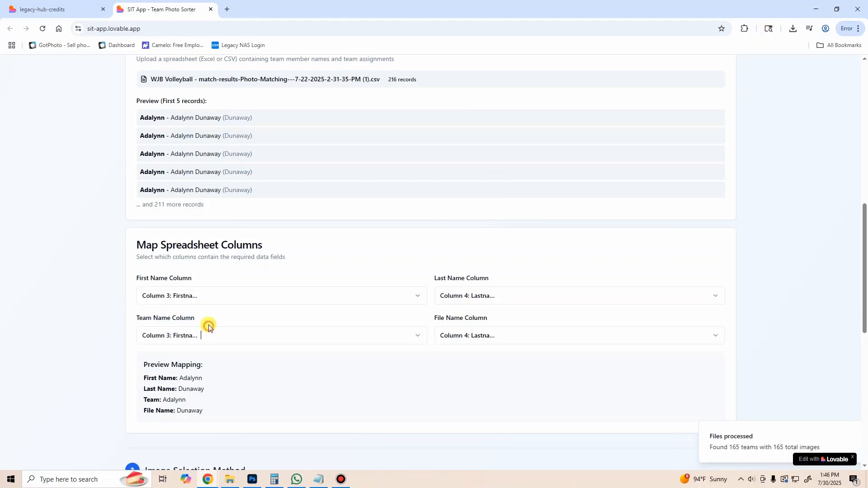
{"action": "left_click", "coordinate": [203, 338]}
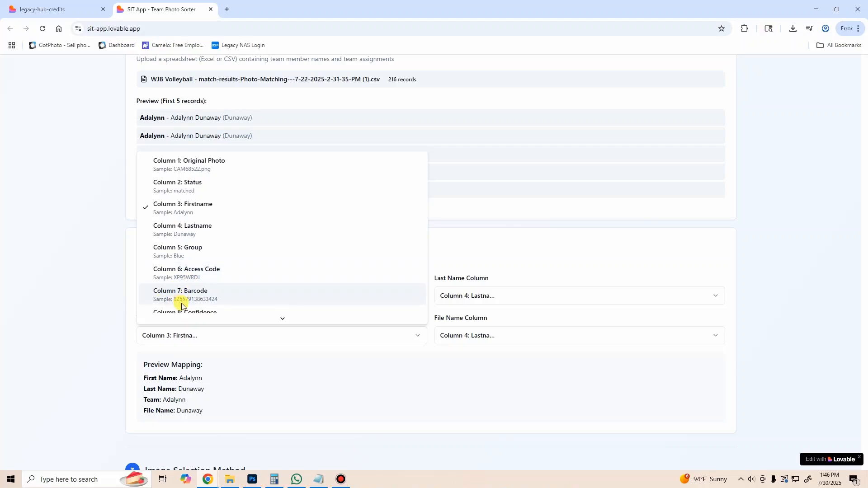
{"action": "left_click", "coordinate": [189, 259]}
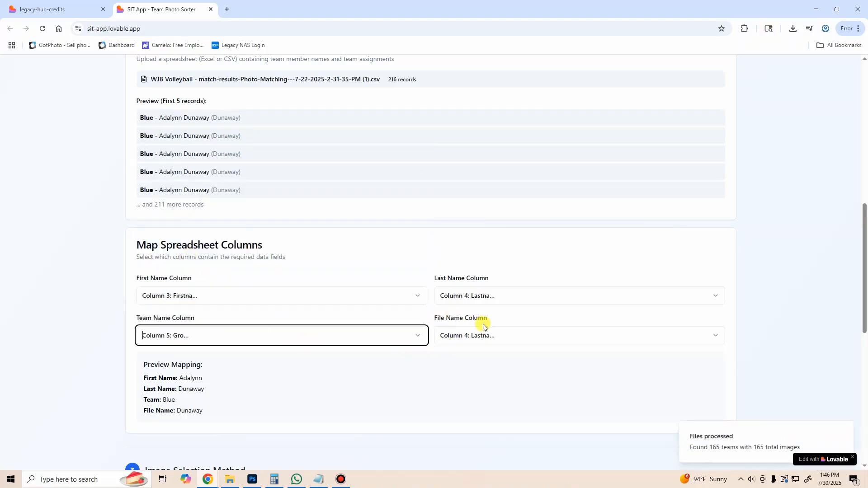
{"action": "left_click", "coordinate": [490, 337]}
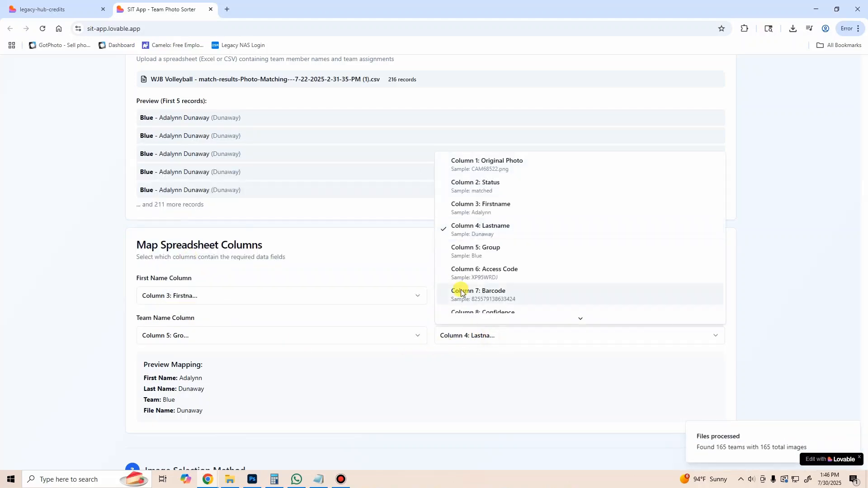
{"action": "left_click", "coordinate": [524, 167]}
Step: Check the column mapping preview and set the image selection method to Last Photo
{"action": "scroll", "coordinate": [97, 273], "scroll_direction": "down", "scroll_amount": 1}
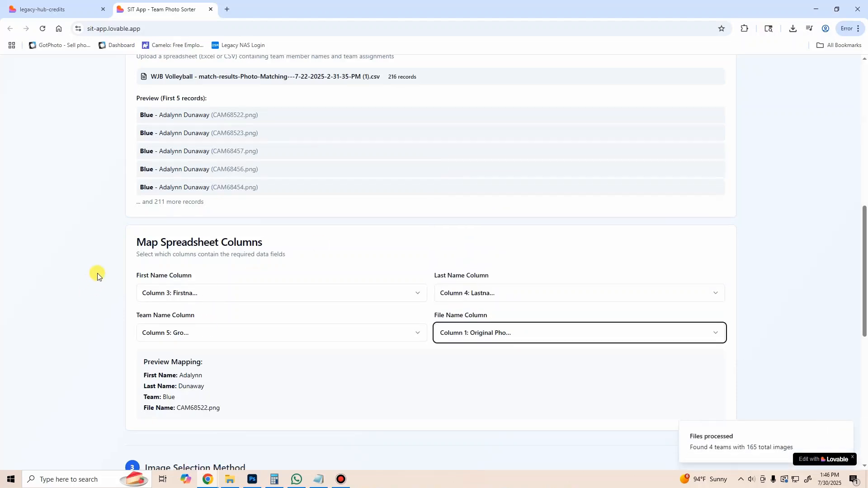
{"action": "scroll", "coordinate": [207, 277], "scroll_direction": "down", "scroll_amount": 1}
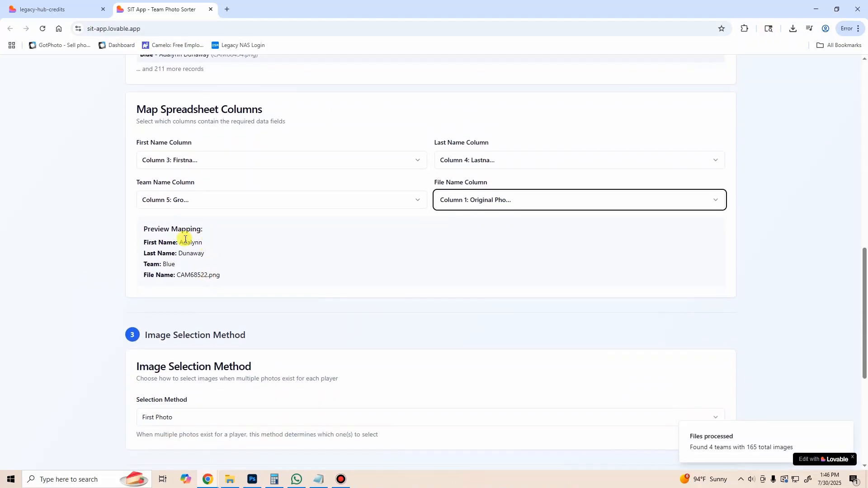
{"action": "left_click", "coordinate": [184, 240]}
{"action": "left_click_drag", "start_coordinate": [152, 231], "coordinate": [202, 229]}
{"action": "left_click", "coordinate": [199, 242]}
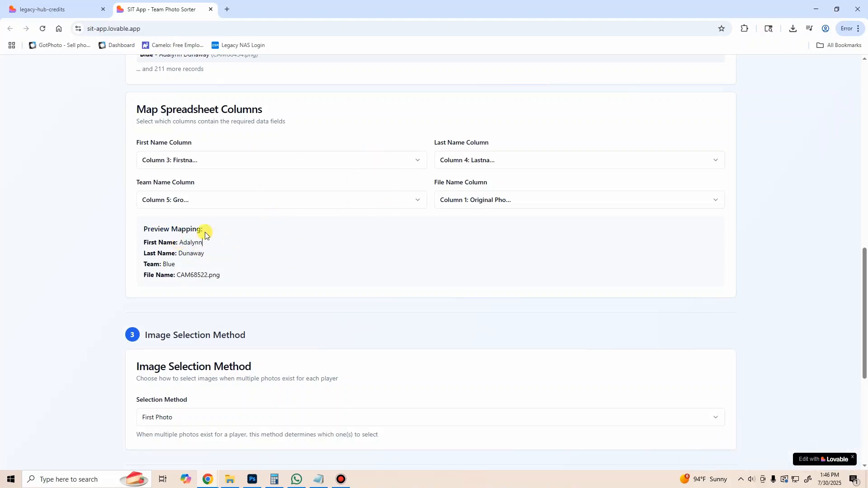
{"action": "scroll", "coordinate": [181, 176], "scroll_direction": "down", "scroll_amount": 1}
{"action": "scroll", "coordinate": [179, 176], "scroll_direction": "down", "scroll_amount": 3}
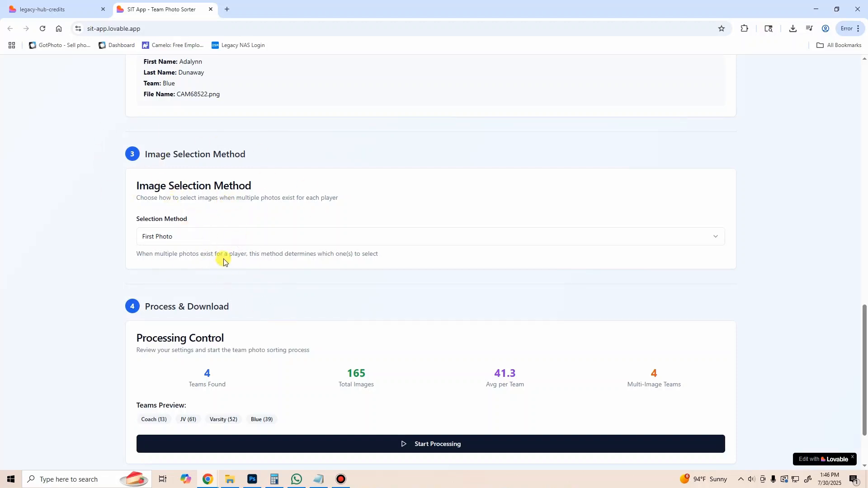
{"action": "left_click", "coordinate": [219, 244]}
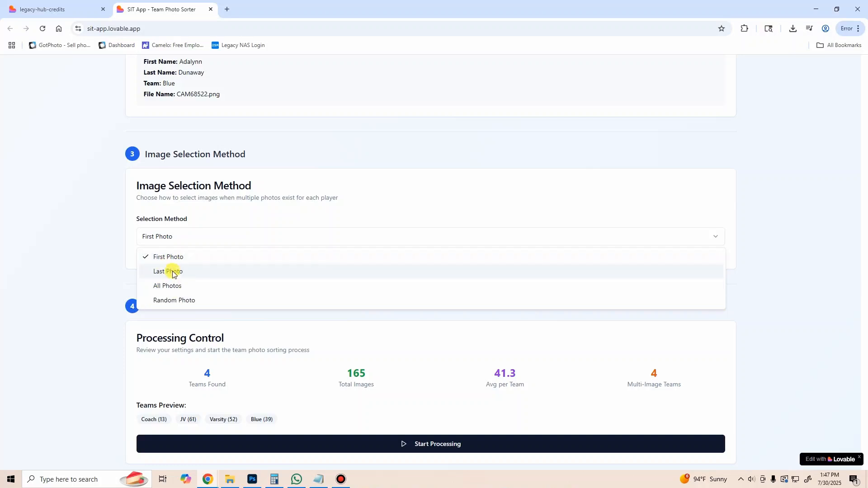
{"action": "left_click", "coordinate": [173, 273]}
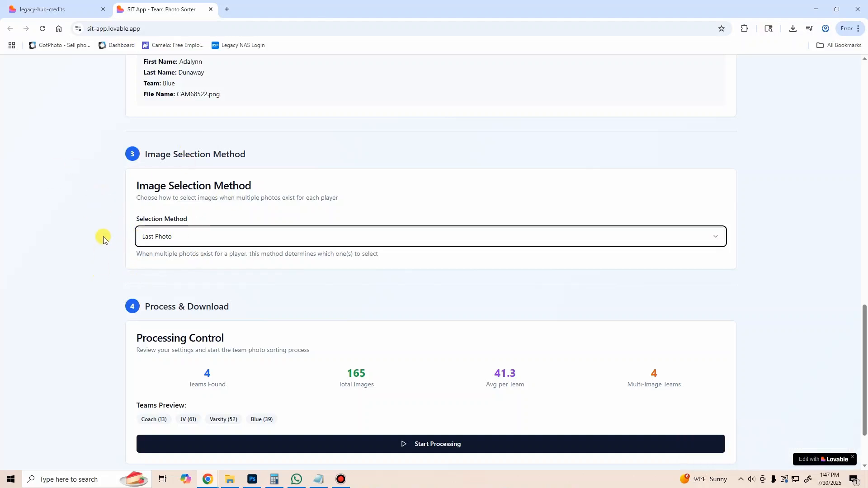
Step: Start processing the team photos to download the sorted ZIP, and switch to File Explorer
{"action": "scroll", "coordinate": [103, 239], "scroll_direction": "down", "scroll_amount": 2}
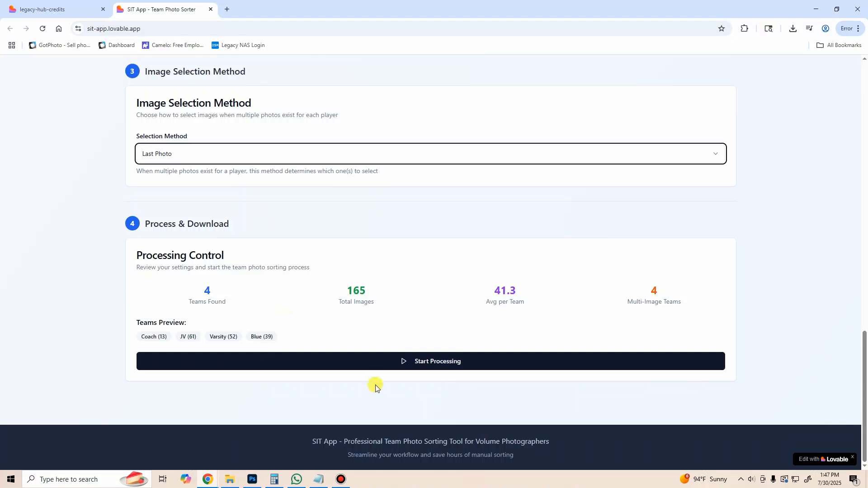
{"action": "left_click", "coordinate": [392, 362]}
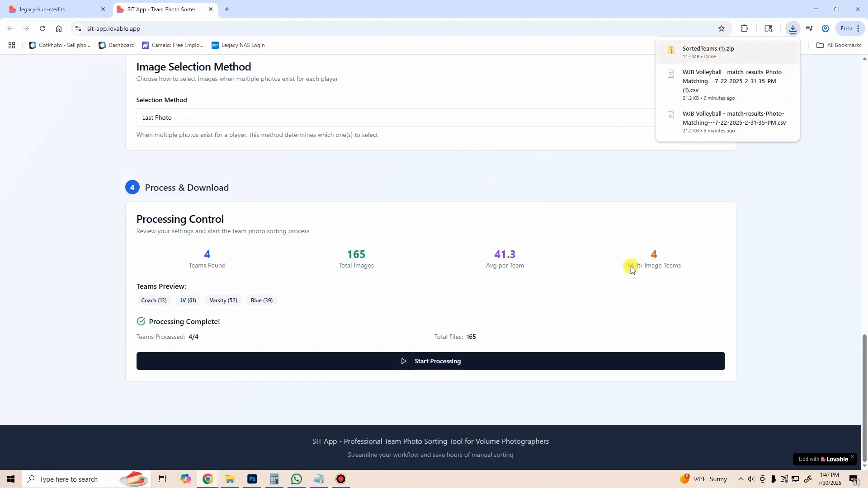
{"action": "left_click", "coordinate": [234, 482]}
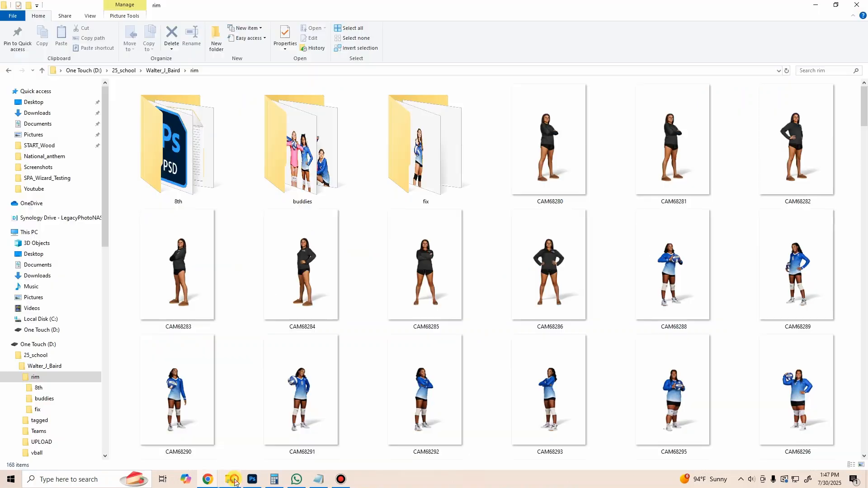
Step: Start extracting the SortedTeams (1) ZIP from Downloads and browse to the school's rim folder for the destination
{"action": "left_click", "coordinate": [74, 116]}
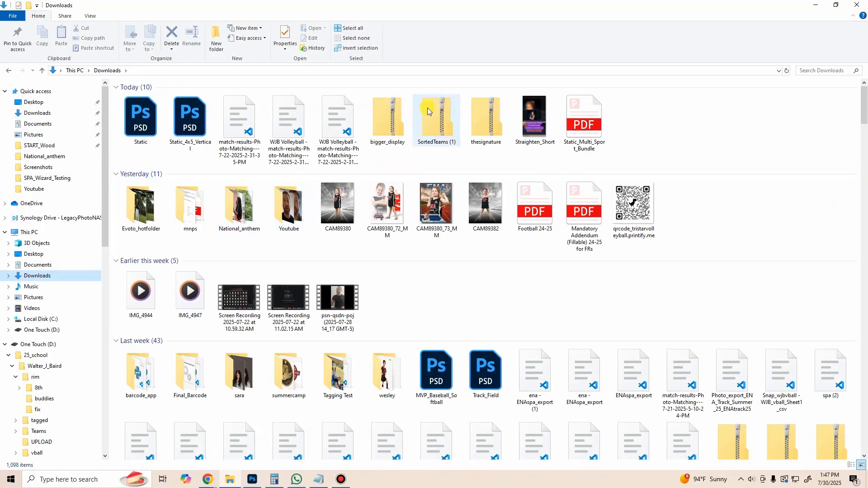
{"action": "right_click", "coordinate": [431, 127]}
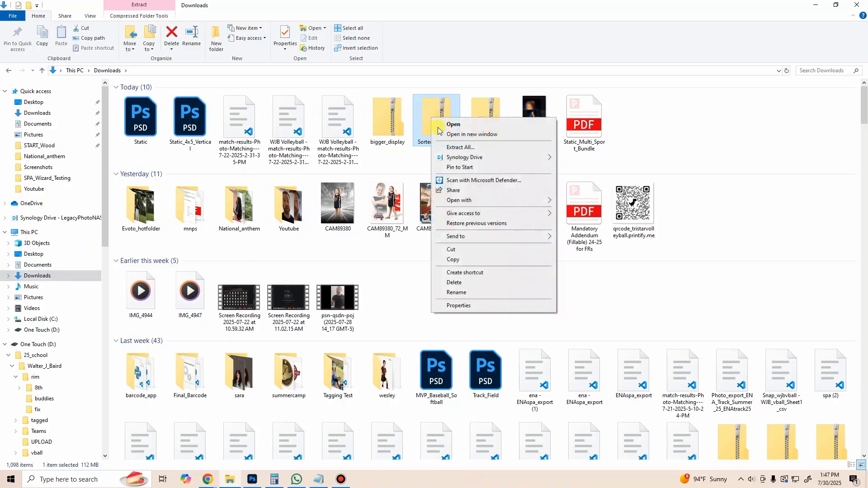
{"action": "left_click", "coordinate": [441, 146]}
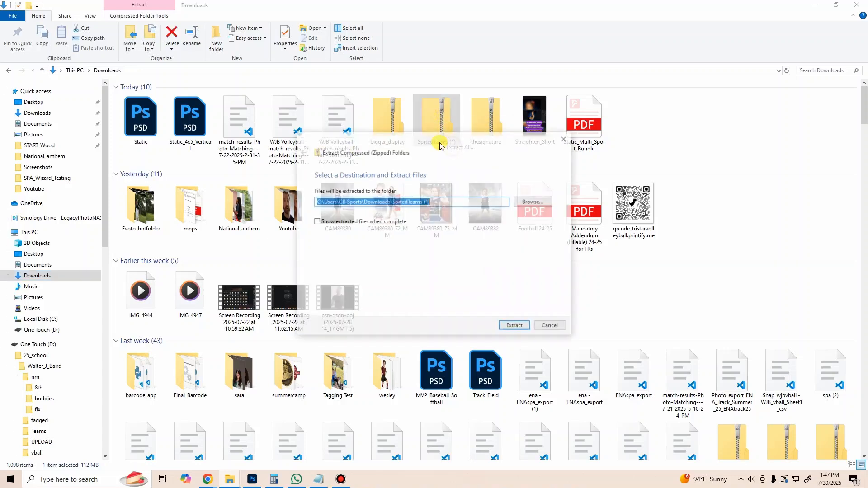
{"action": "left_click", "coordinate": [532, 201]}
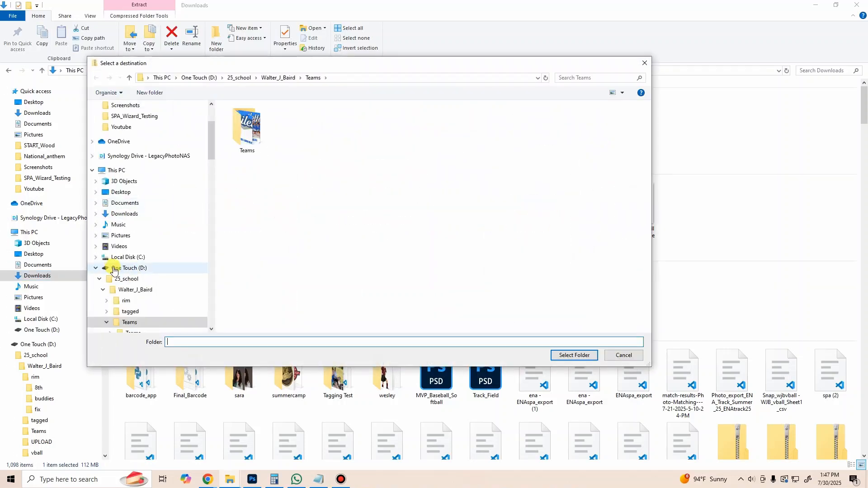
{"action": "left_click", "coordinate": [129, 290]}
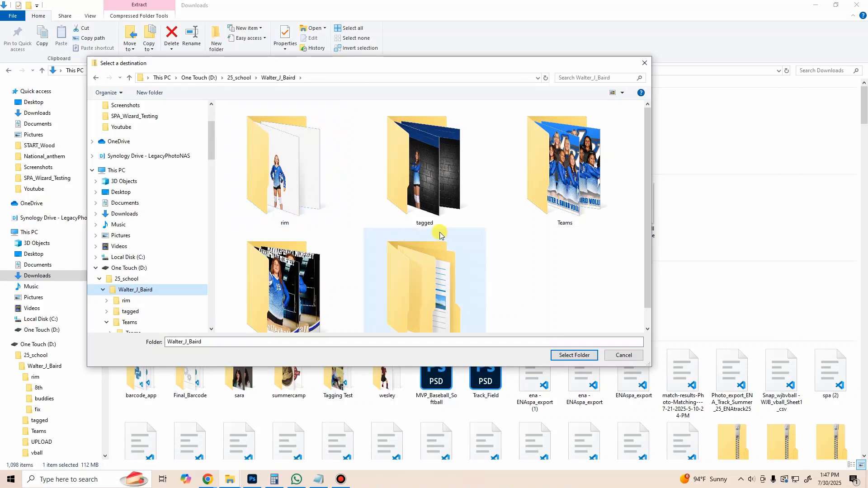
{"action": "double_click", "coordinate": [267, 194]}
Step: Create a new folder named Teams inside the rim folder
{"action": "right_click", "coordinate": [321, 200]}
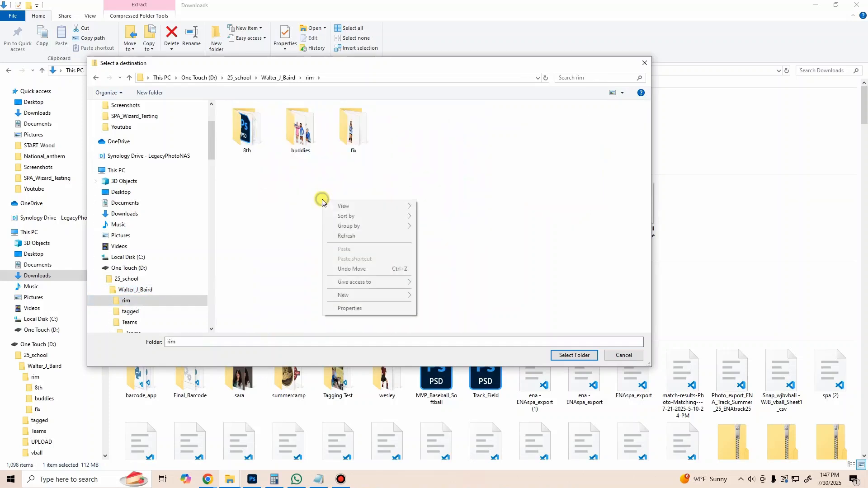
{"action": "mouse_move", "coordinate": [371, 294]}
{"action": "left_click", "coordinate": [436, 297]}
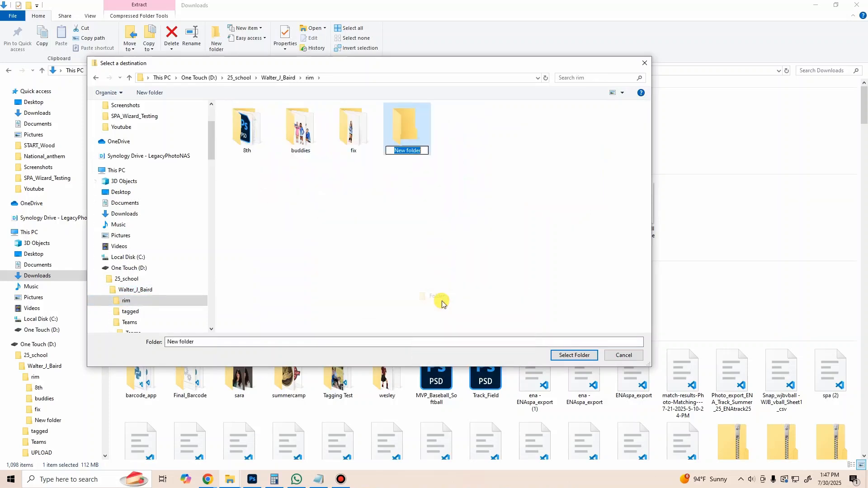
{"action": "type", "text": "Teams"}
{"action": "key", "text": "Return"}
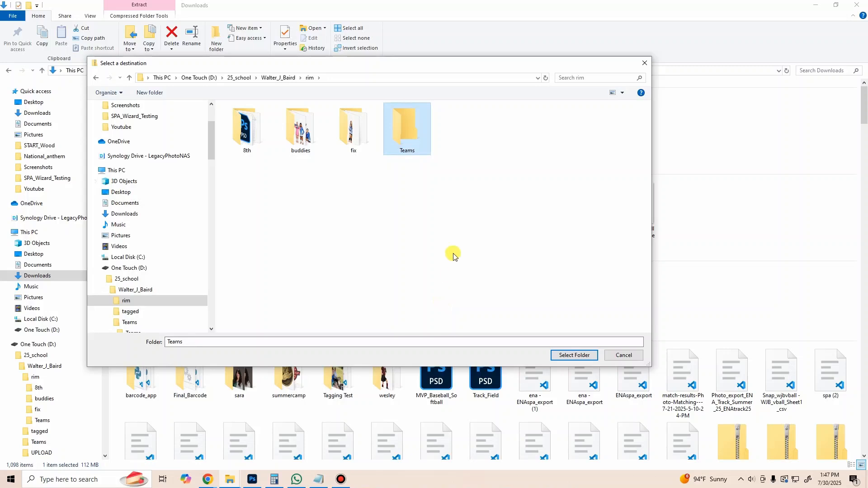
Step: Choose the new Teams folder as the destination and extract the ZIP into it
{"action": "double_click", "coordinate": [398, 147]}
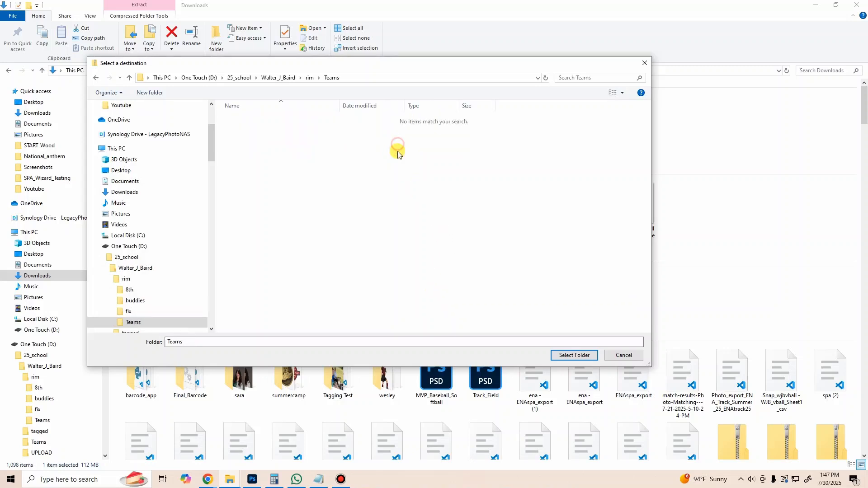
{"action": "left_click", "coordinate": [571, 357]}
{"action": "left_click", "coordinate": [515, 327]}
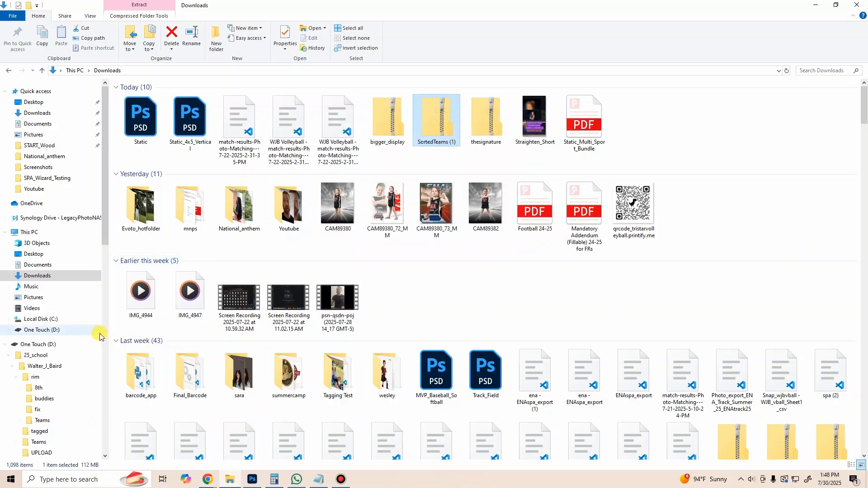
Step: Open the extracted Teams folder inside rim and examine the photos in the Blue team folder
{"action": "left_click", "coordinate": [68, 377]}
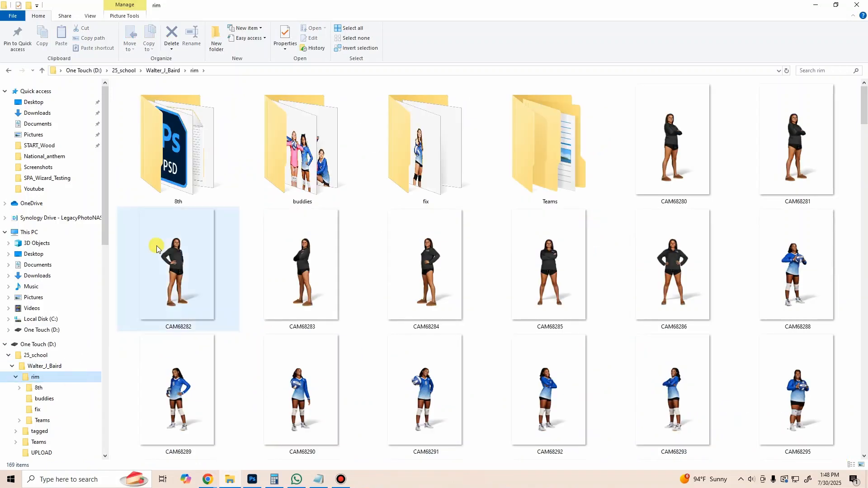
{"action": "double_click", "coordinate": [535, 140]}
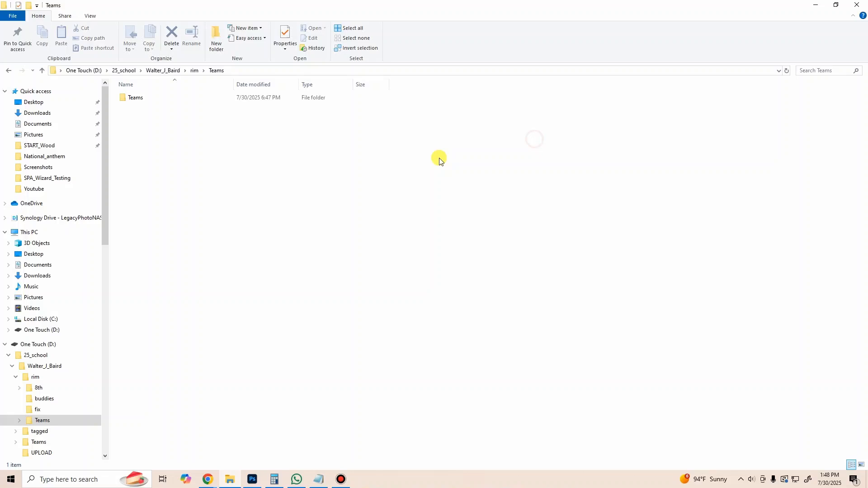
{"action": "double_click", "coordinate": [151, 101]}
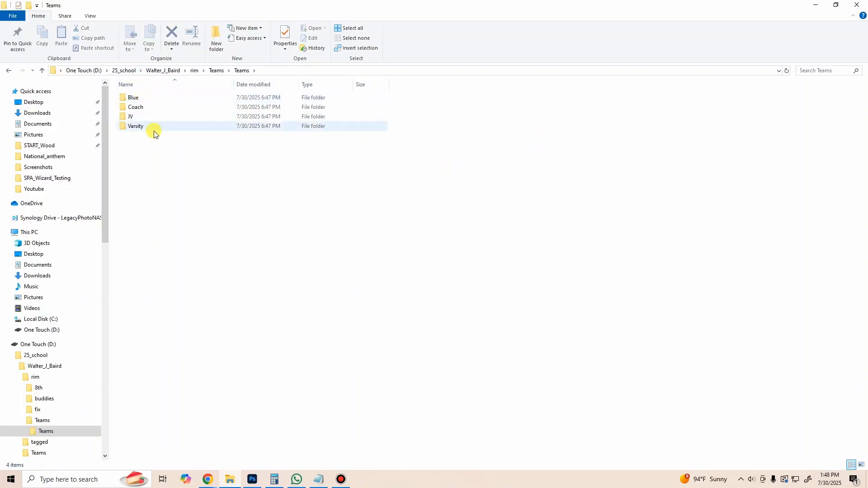
{"action": "double_click", "coordinate": [148, 98]}
{"action": "left_click_drag", "start_coordinate": [147, 144], "coordinate": [413, 115]}
{"action": "left_click", "coordinate": [258, 160]}
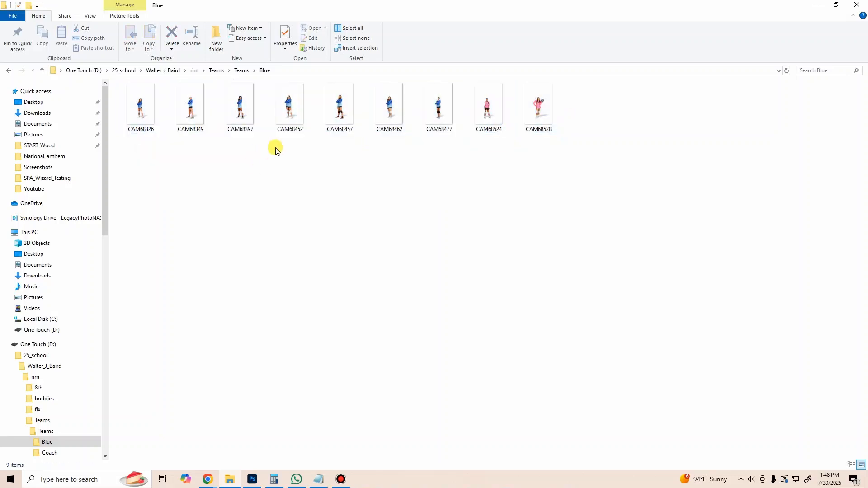
Step: Return to the list of team folders and examine the photos in the Coach folder
{"action": "left_click", "coordinate": [241, 71]}
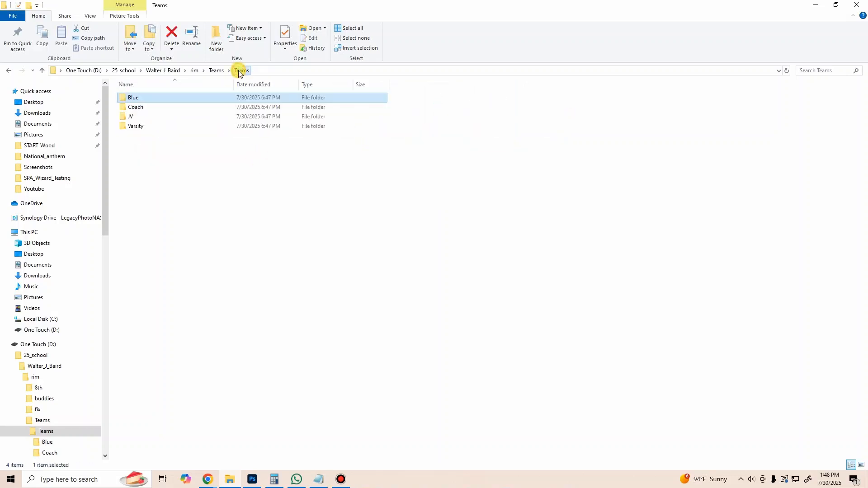
{"action": "double_click", "coordinate": [154, 108]}
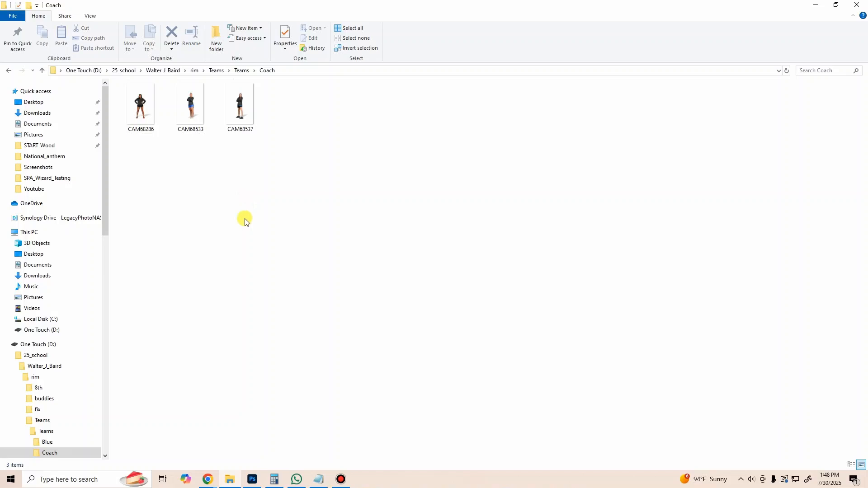
{"action": "left_click_drag", "start_coordinate": [254, 161], "coordinate": [200, 208]}
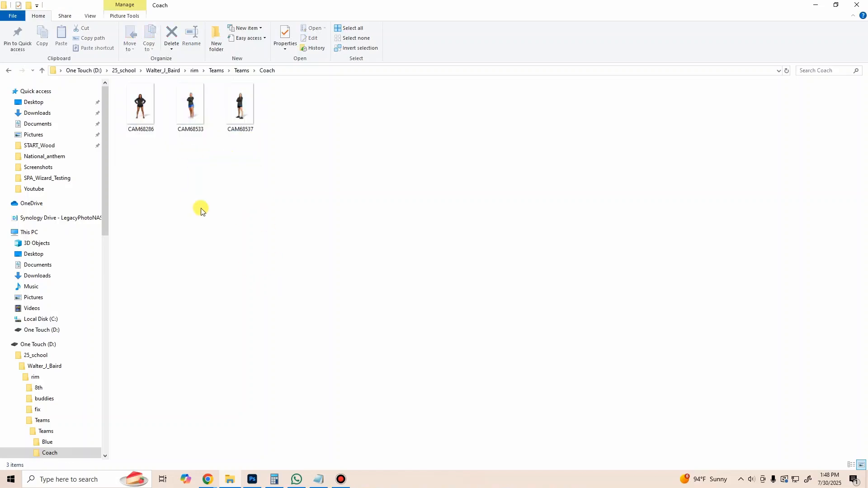
{"action": "left_click_drag", "start_coordinate": [265, 176], "coordinate": [154, 182]}
{"action": "left_click_drag", "start_coordinate": [288, 201], "coordinate": [169, 172]}
{"action": "left_click_drag", "start_coordinate": [259, 184], "coordinate": [216, 200]}
Step: Check the sorted photos in the JV folder and return to the team folder list
{"action": "left_click", "coordinate": [240, 70]}
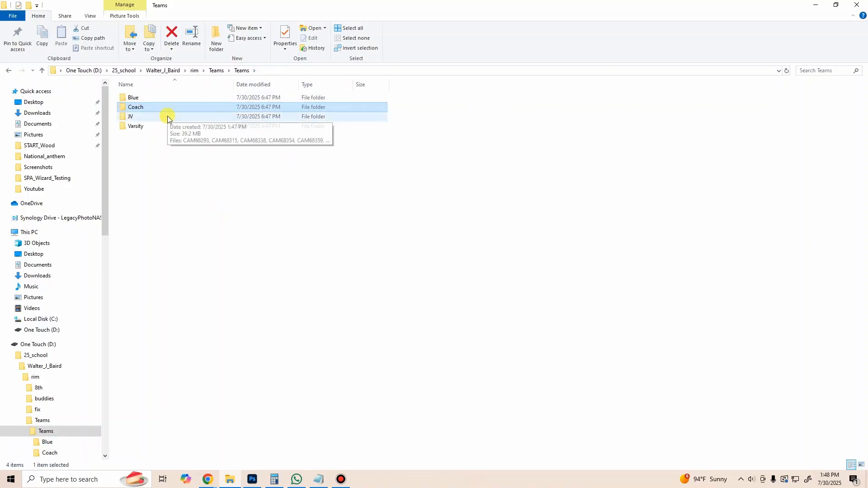
{"action": "double_click", "coordinate": [167, 116]}
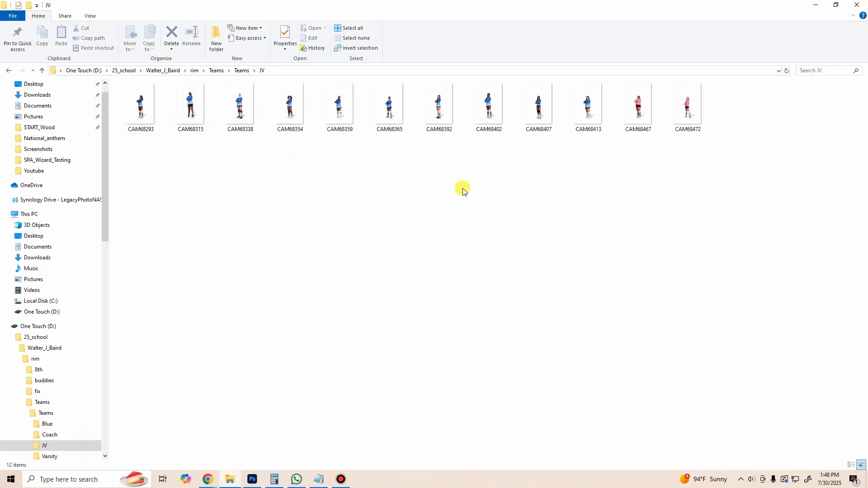
{"action": "key", "text": "alt+Left"}
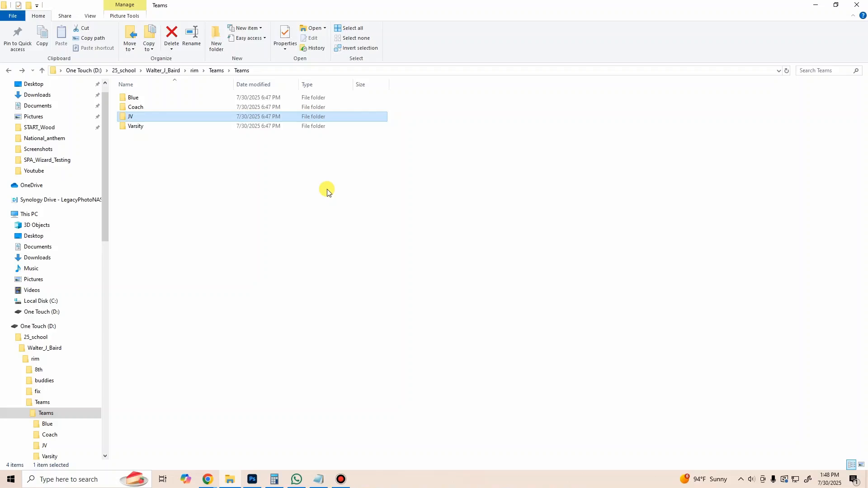
Step: Examine the photos in the Varsity folder, viewing CAM68333.png at a larger size and closing it again
{"action": "double_click", "coordinate": [143, 125]}
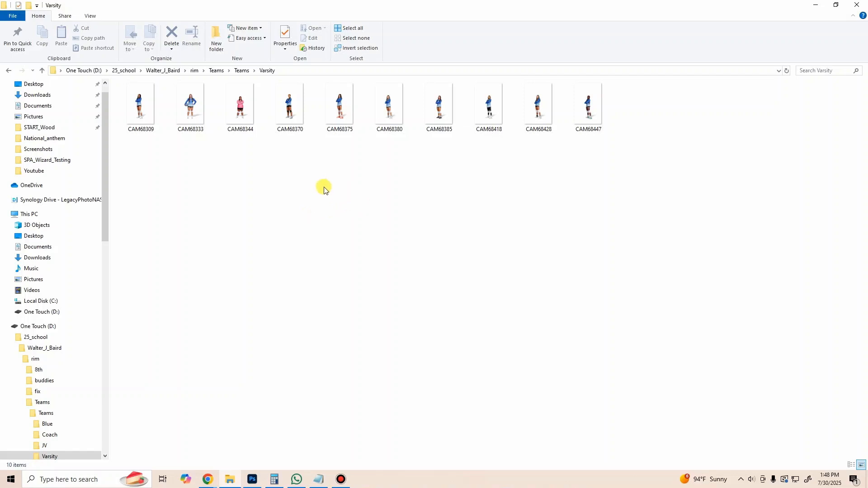
{"action": "double_click", "coordinate": [195, 109]}
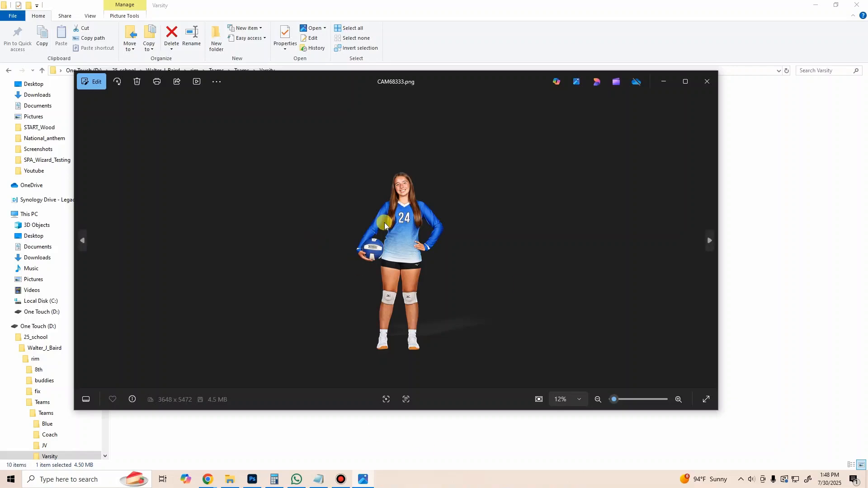
{"action": "left_click", "coordinate": [703, 80]}
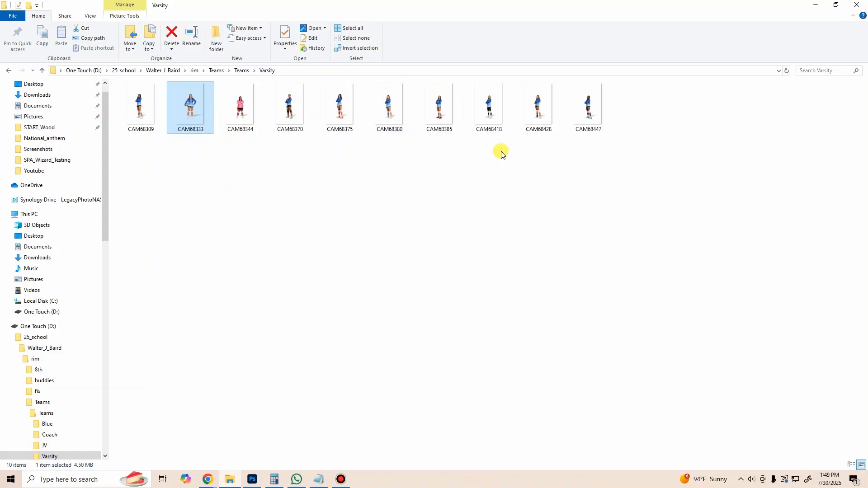
{"action": "mouse_move", "coordinate": [339, 113]}
{"action": "left_mouse_down"}
{"action": "mouse_move", "coordinate": [346, 255]}
{"action": "mouse_move", "coordinate": [195, 377]}
{"action": "mouse_move", "coordinate": [341, 146]}
{"action": "mouse_move", "coordinate": [339, 129]}
{"action": "left_mouse_up"}
{"action": "left_click", "coordinate": [365, 185]}
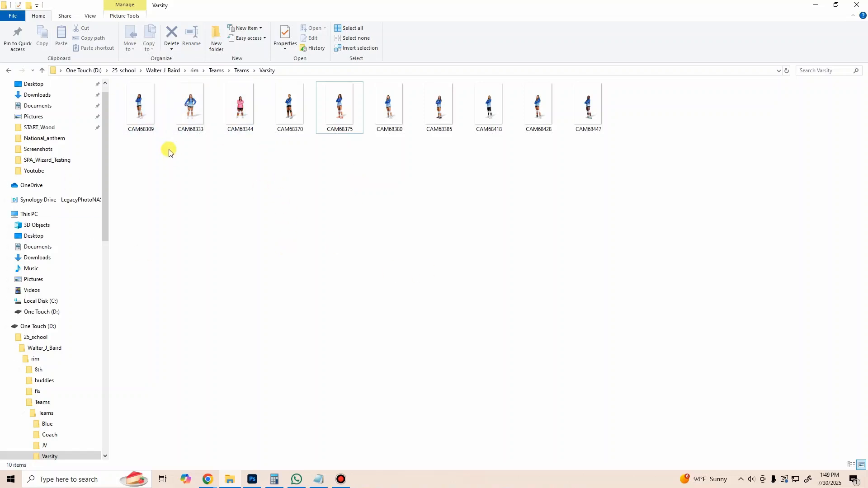
Step: Switch to the SIT App in Chrome and review its Processing Control summary with the downloads list dismissed
{"action": "mouse_move", "coordinate": [208, 480]}
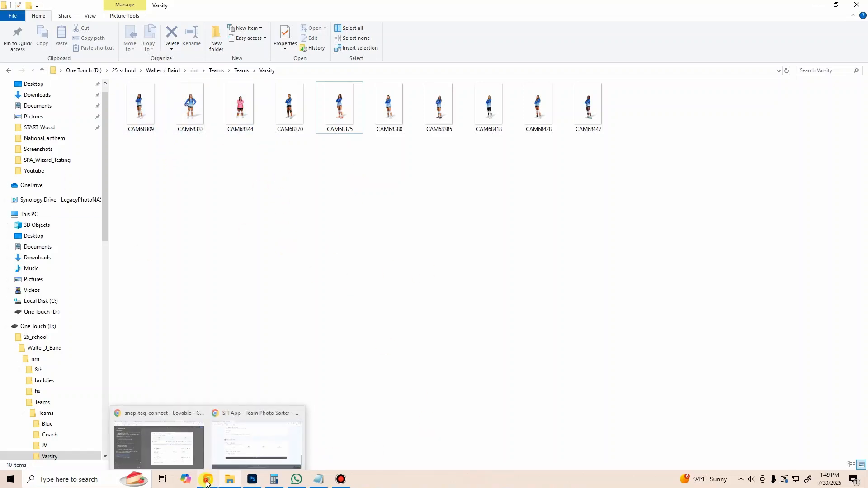
{"action": "left_click", "coordinate": [242, 433]}
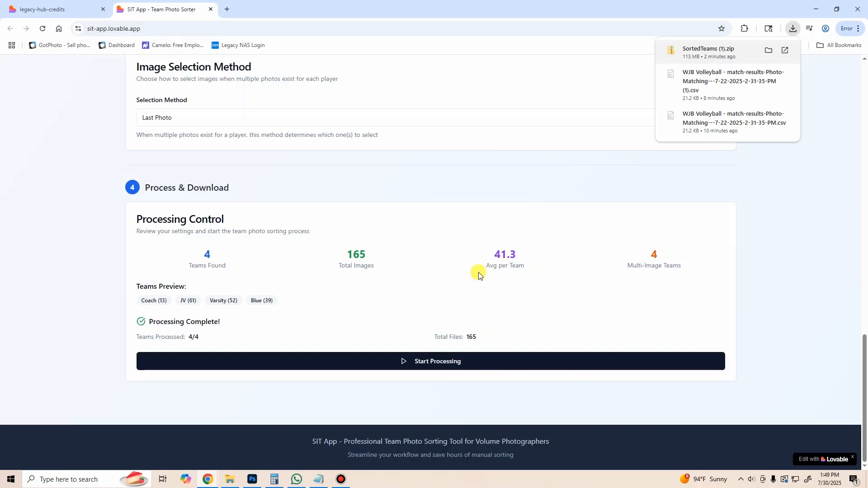
{"action": "left_click", "coordinate": [587, 225]}
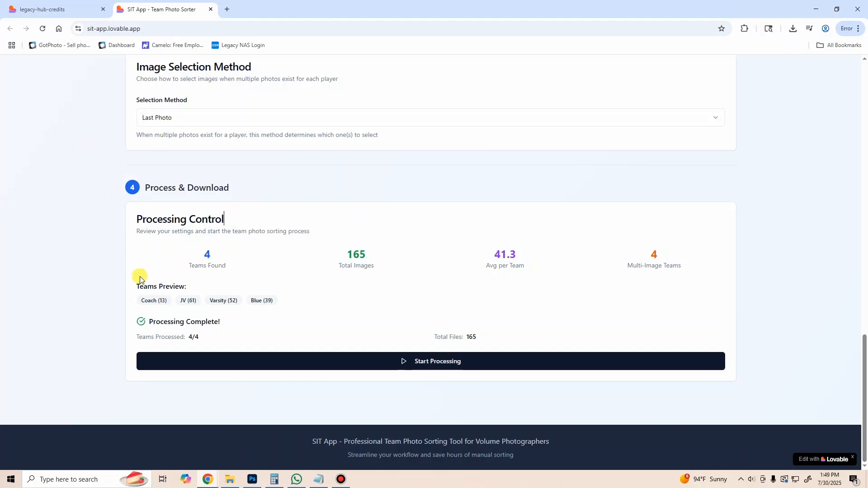
Step: Open the Legacy Apps dashboard and check the current subscription plan and the SIT App entry's subscription requirement
{"action": "left_click", "coordinate": [63, 10]}
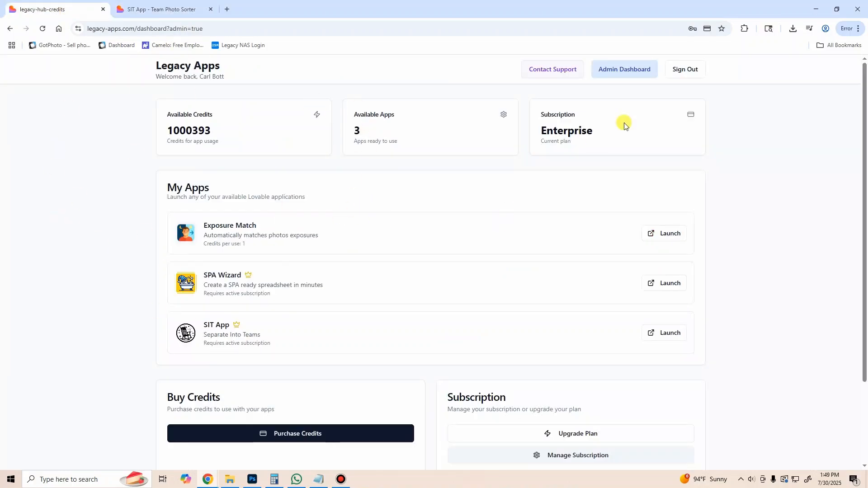
{"action": "left_click", "coordinate": [602, 132]}
{"action": "double_click", "coordinate": [601, 132]}
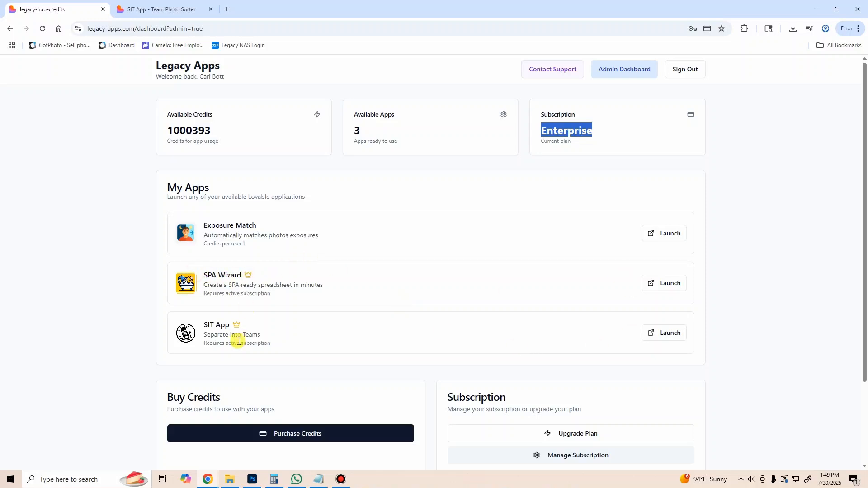
{"action": "triple_click", "coordinate": [208, 330]}
{"action": "left_click", "coordinate": [283, 322]}
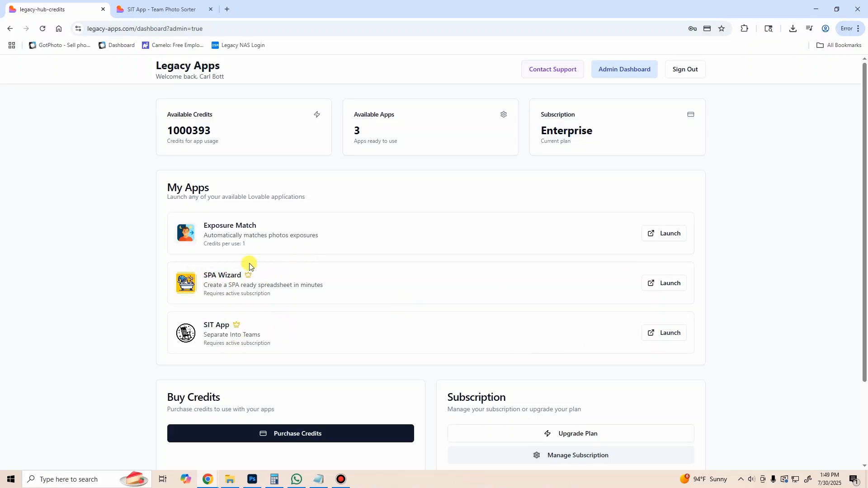